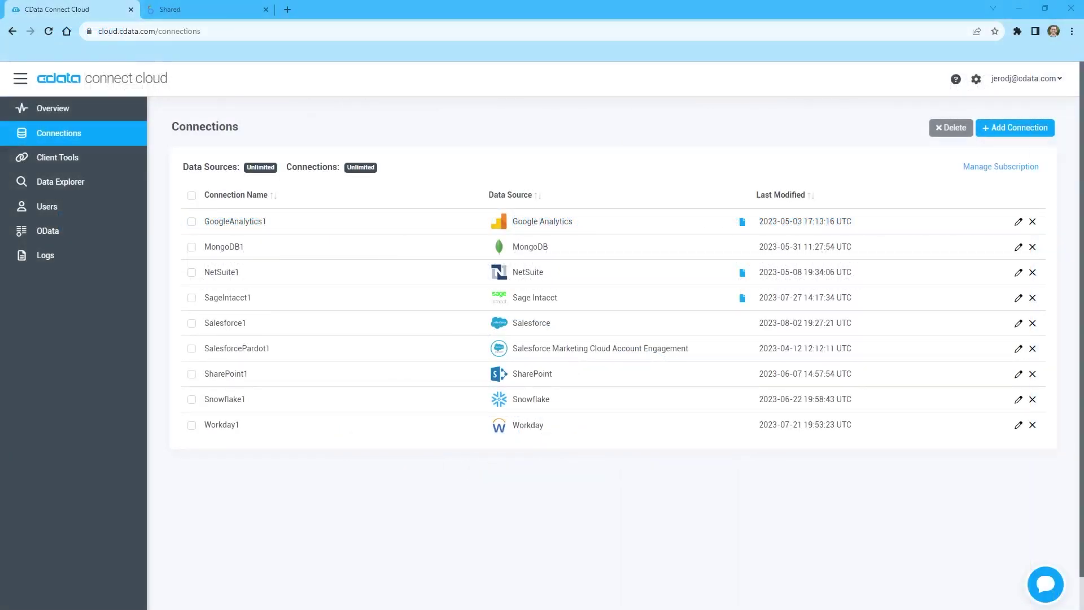
Open the Workday1 connection from the Connections list to edit its settings
{"action": "left_click", "coordinate": [233, 426]}
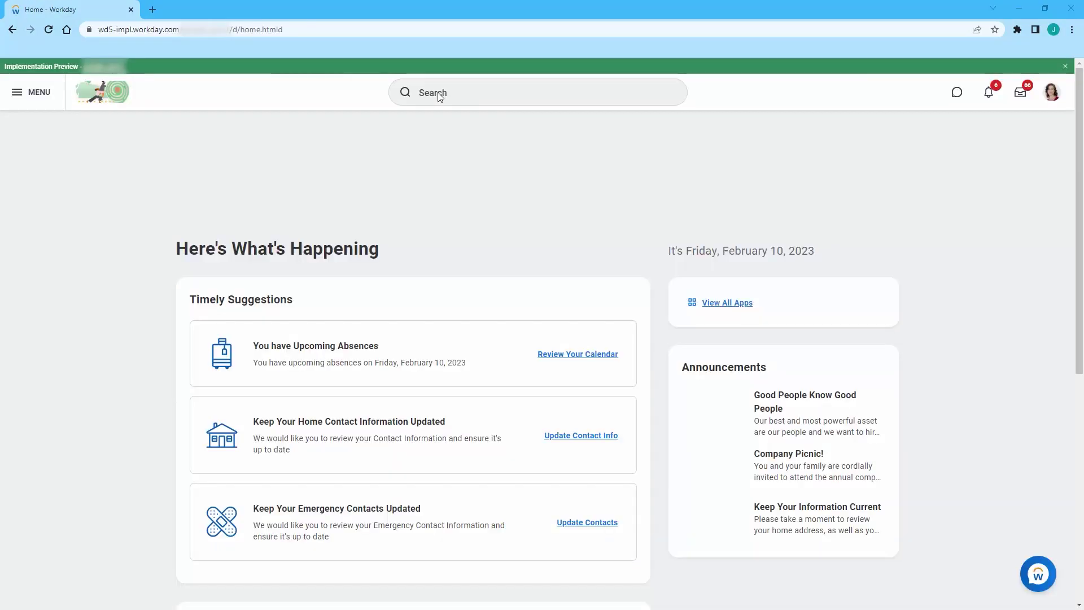
Open Workday's View API Clients page and check the REST API endpoint's host and tenant parts
{"action": "left_click", "coordinate": [437, 92]}
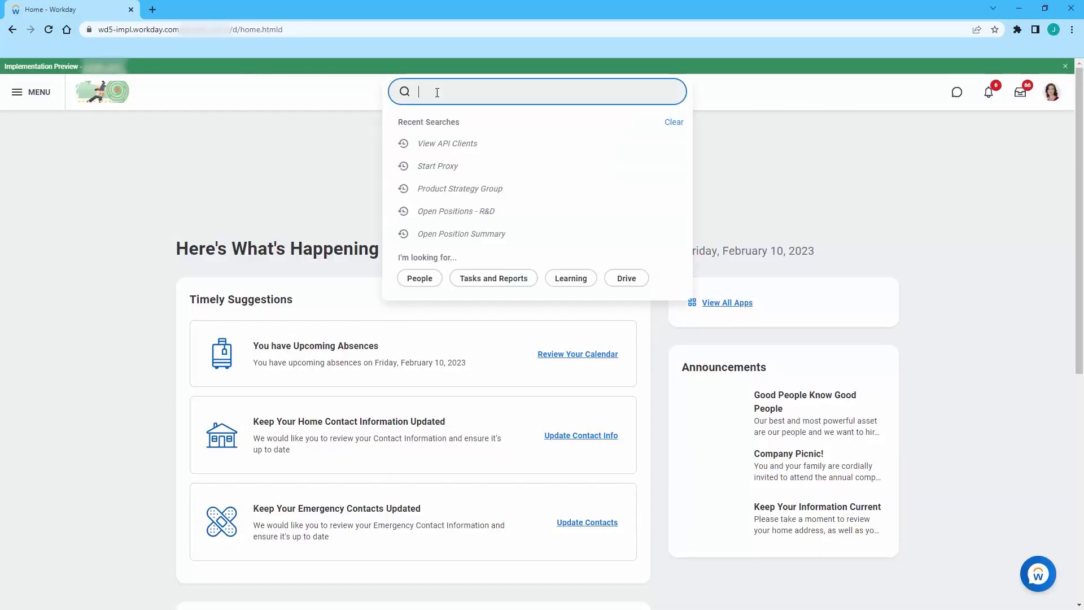
{"action": "left_click", "coordinate": [467, 144]}
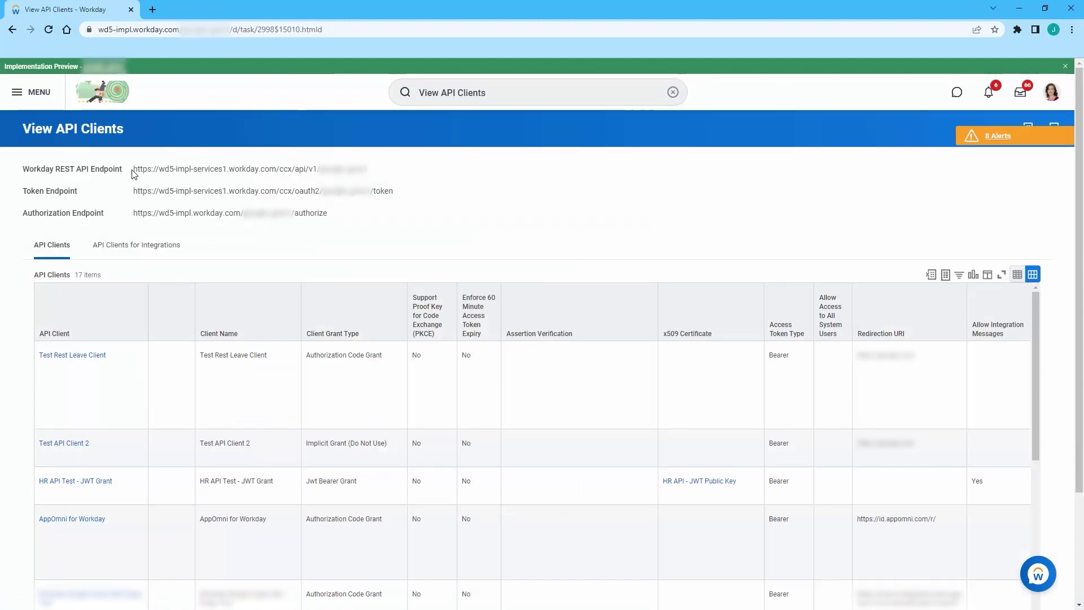
{"action": "left_click_drag", "start_coordinate": [134, 173], "coordinate": [280, 175]}
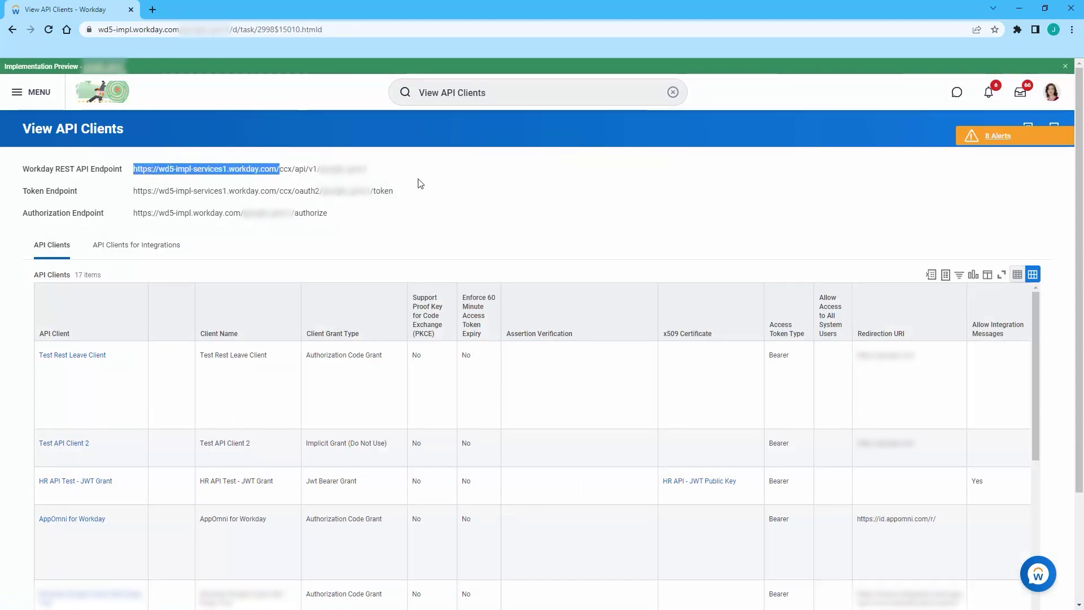
{"action": "left_click", "coordinate": [408, 175]}
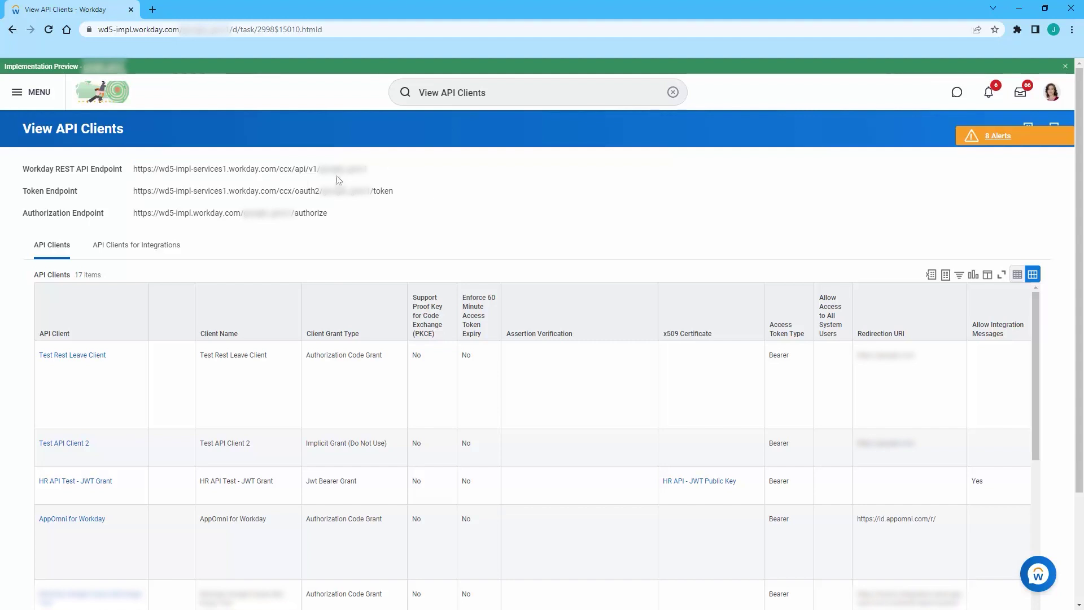
{"action": "double_click", "coordinate": [372, 170]}
{"action": "left_click", "coordinate": [440, 238]}
Save and test Workday1, signing in to Workday with the account credentials and allowing CData access
{"action": "key", "text": "alt+Tab"}
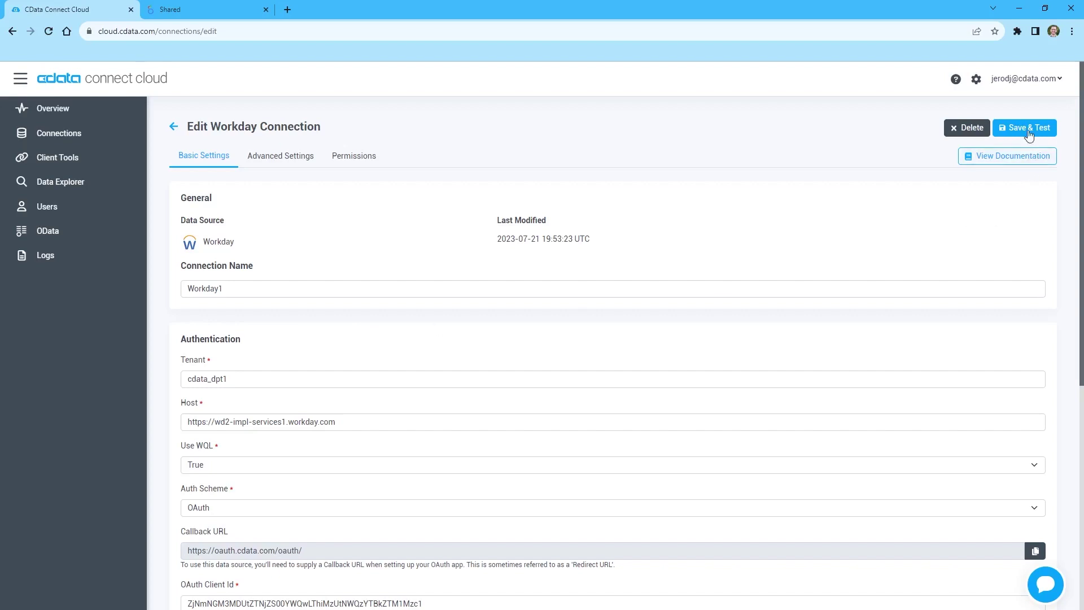
{"action": "left_click", "coordinate": [1027, 128]}
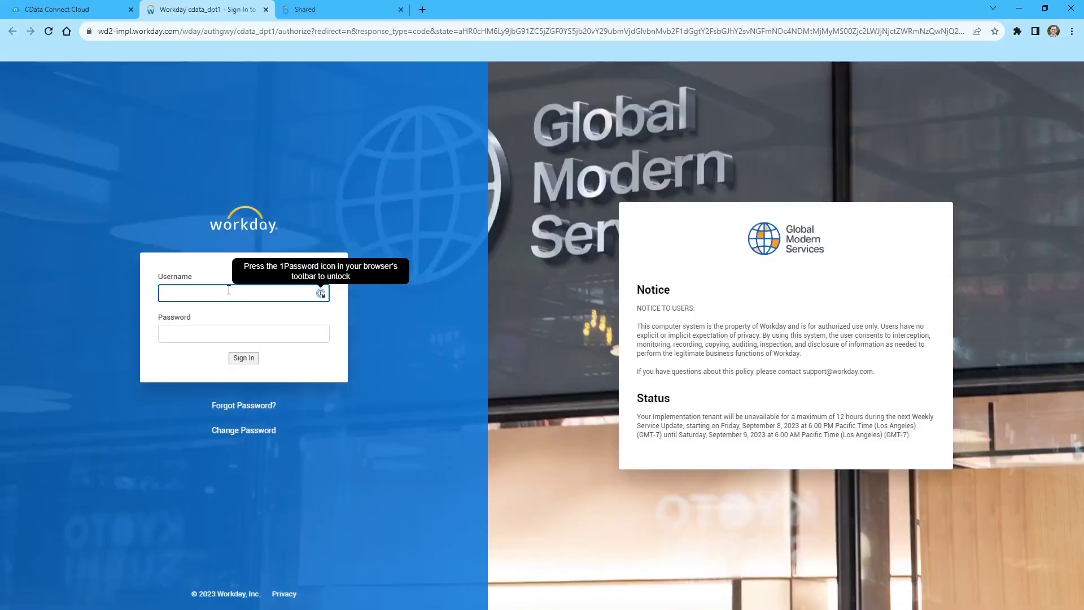
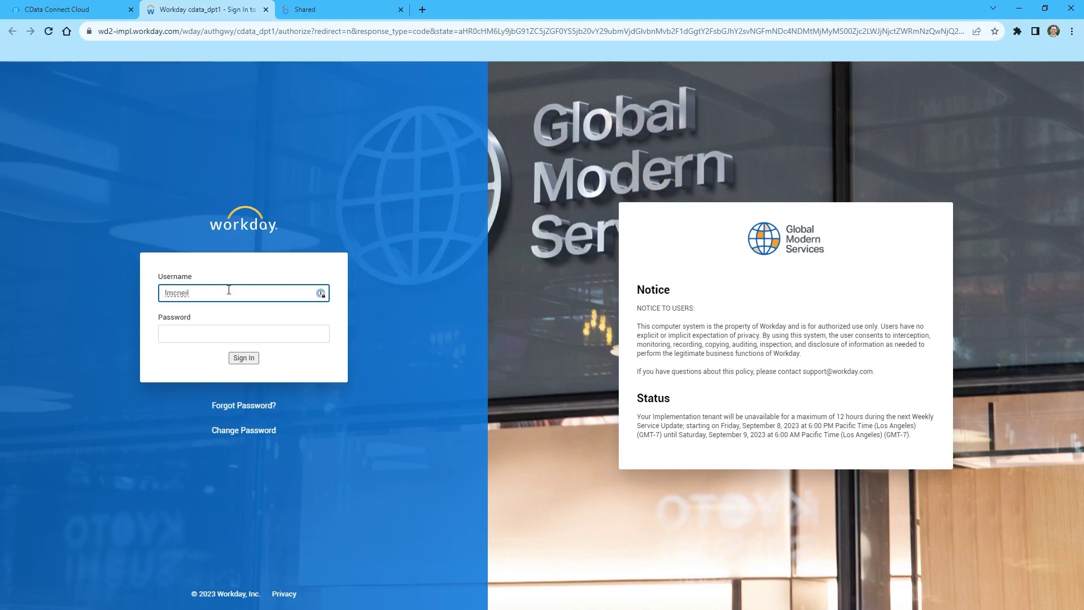
{"action": "key", "text": "Tab"}
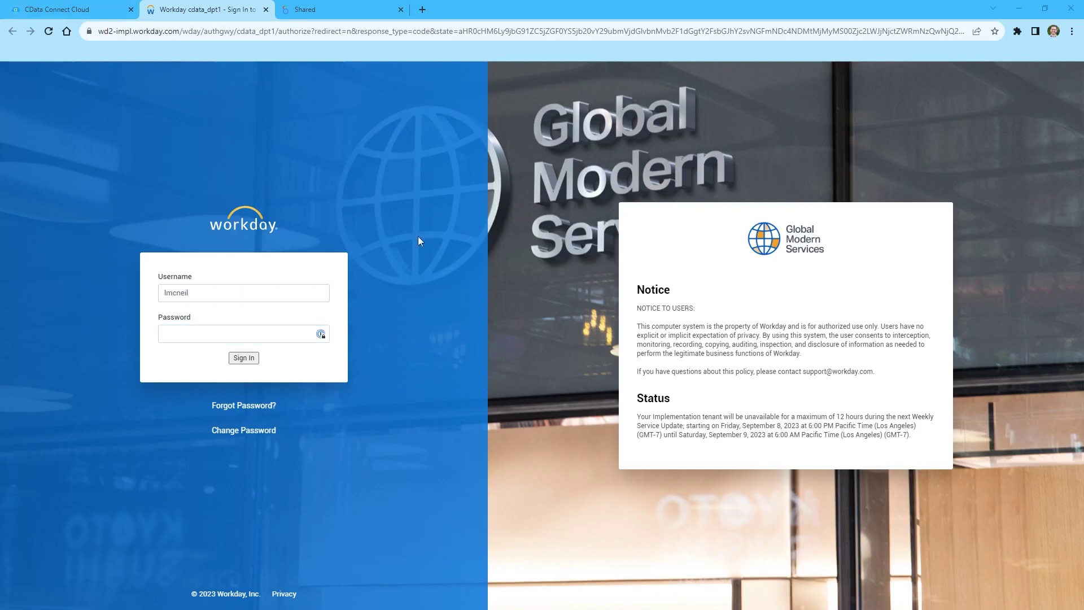
{"action": "key", "text": "ctrl+v"}
{"action": "left_click", "coordinate": [246, 360]}
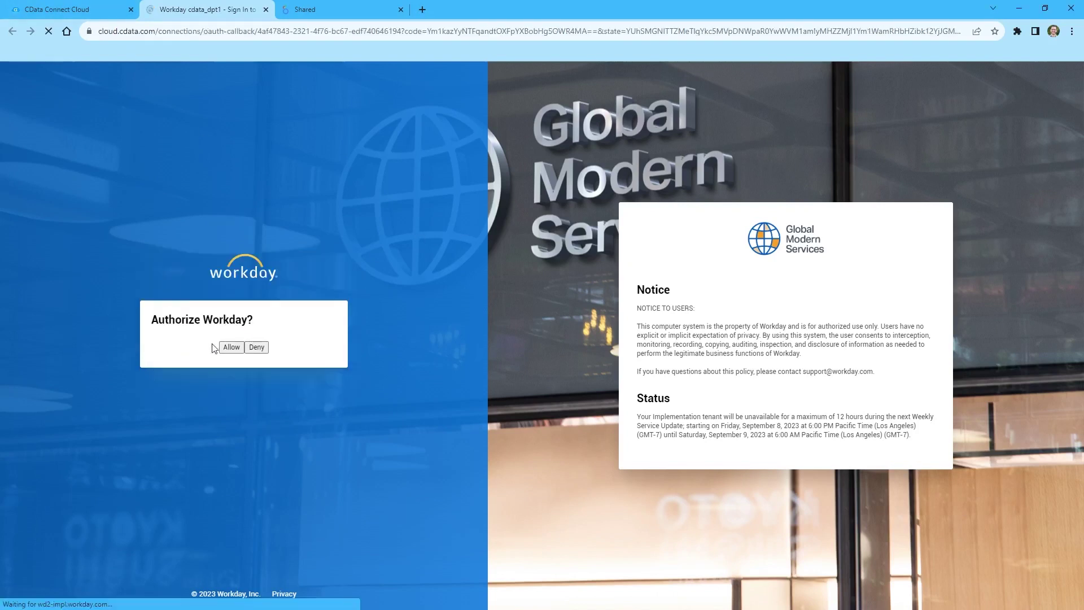
{"action": "left_click", "coordinate": [236, 349]}
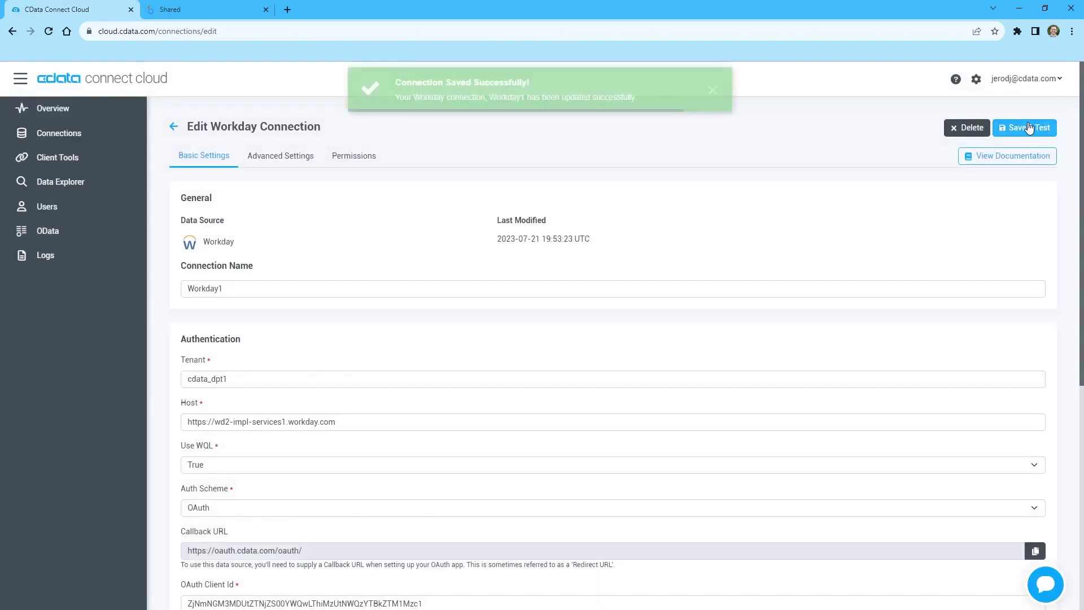
{"action": "left_click", "coordinate": [712, 91]}
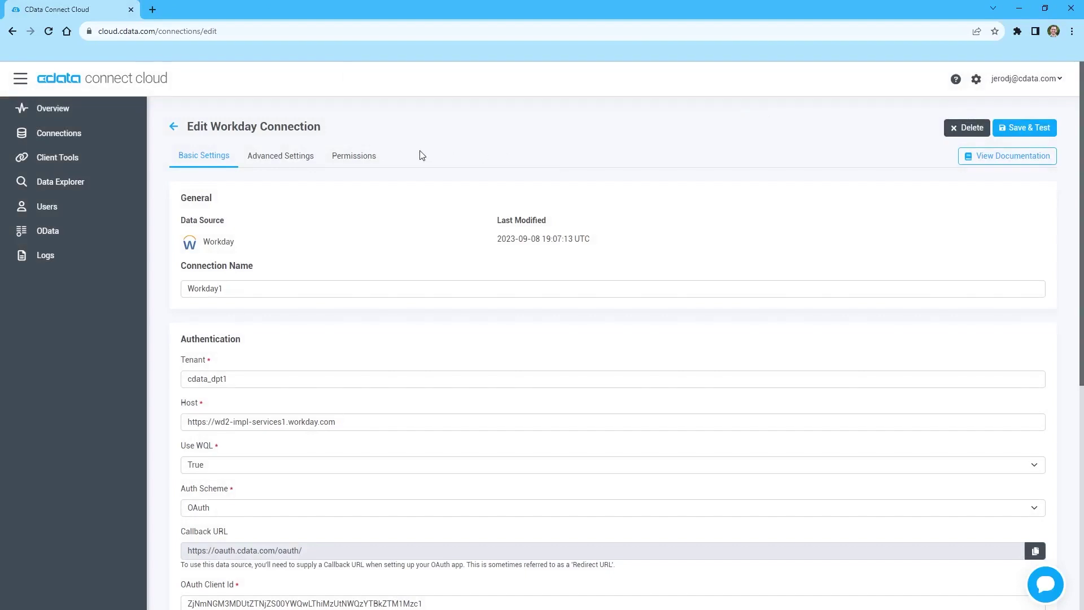
{"action": "left_click", "coordinate": [63, 187]}
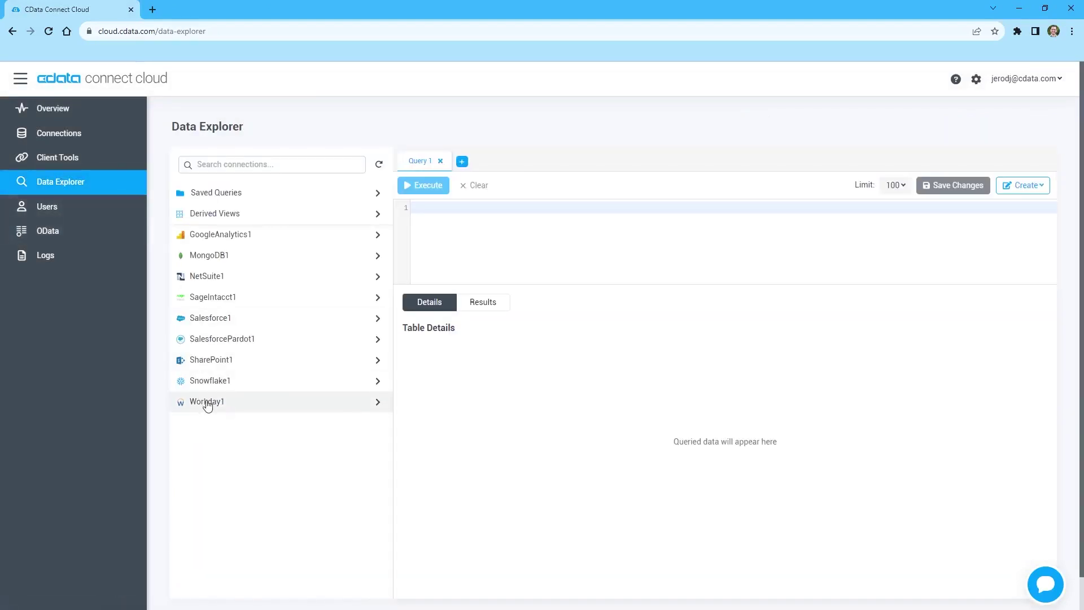
Run the HR_Data derived view query, returning 100 rows, and review its column details
{"action": "double_click", "coordinate": [223, 218]}
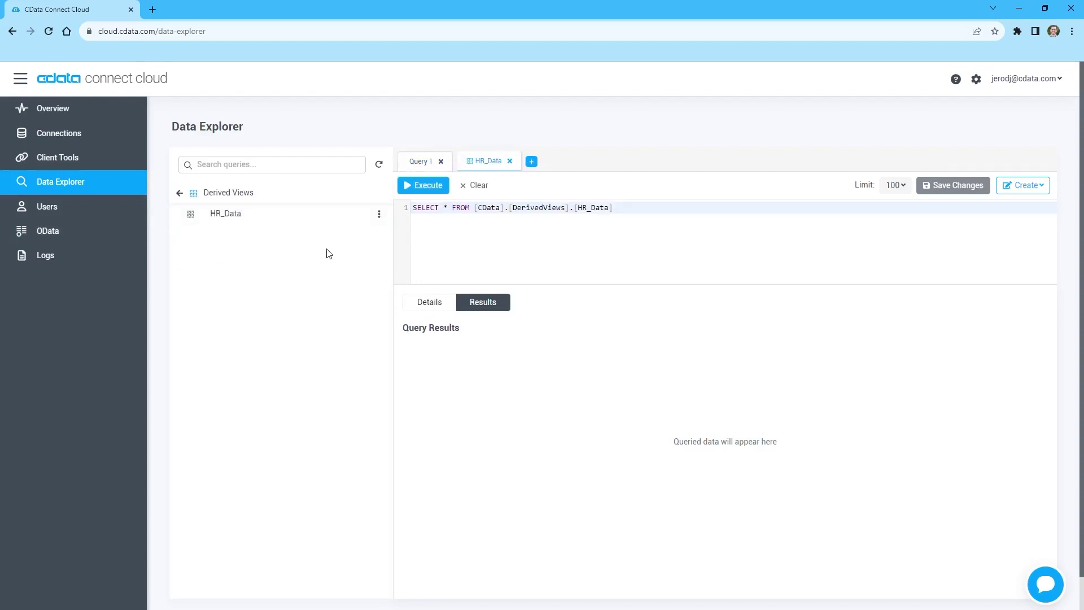
{"action": "left_click", "coordinate": [435, 188]}
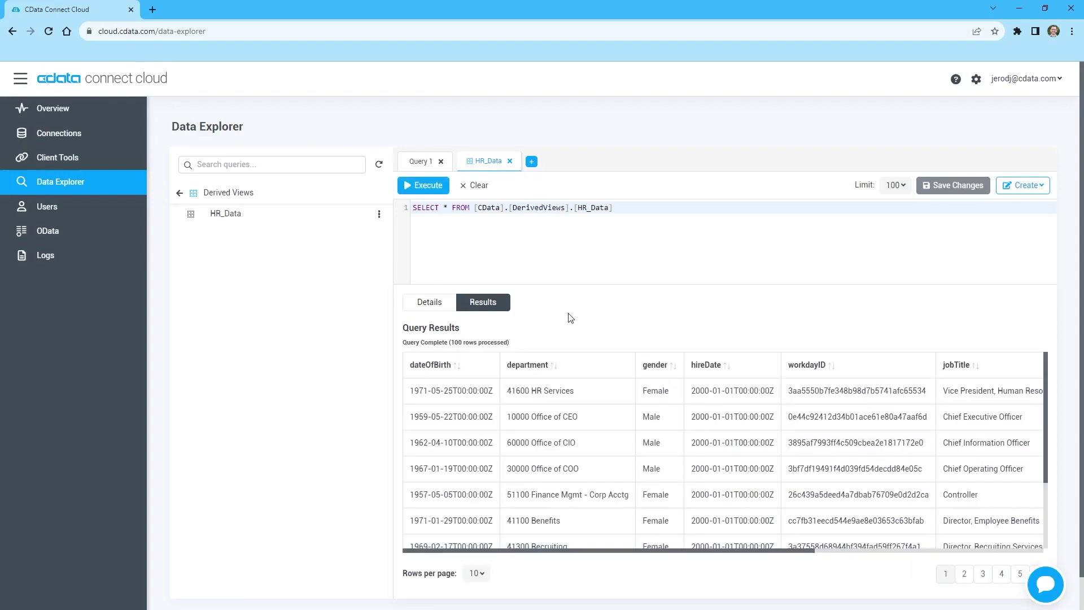
{"action": "left_click", "coordinate": [430, 302]}
{"action": "left_click", "coordinate": [461, 305]}
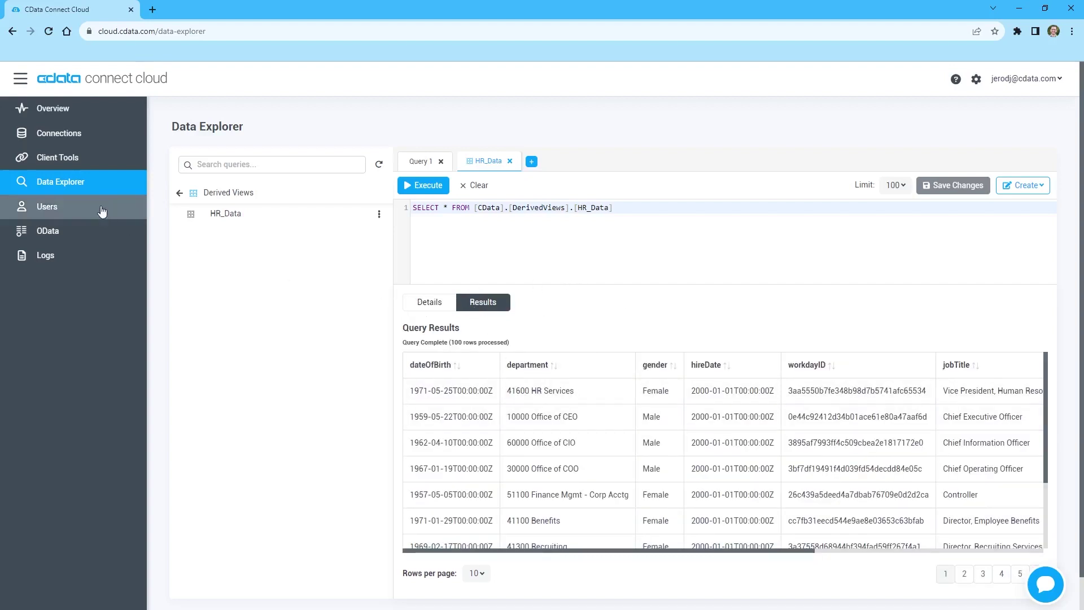
{"action": "left_click", "coordinate": [70, 160]}
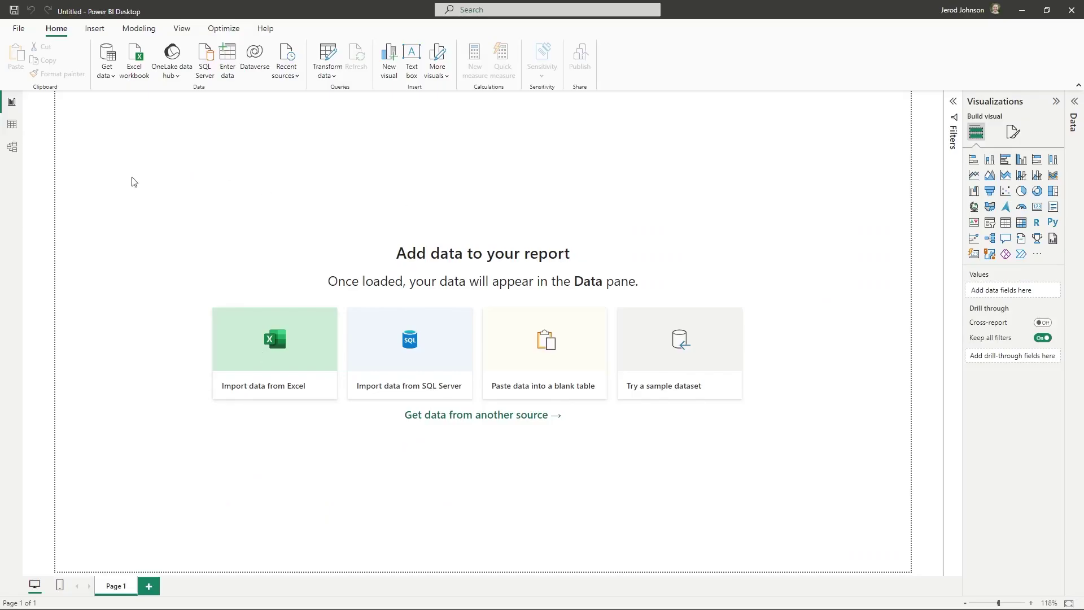
Pick the CData Connect Cloud connector in Power BI's Get data and connect
{"action": "left_click", "coordinate": [103, 56]}
{"action": "type", "text": "ct Cloud"}
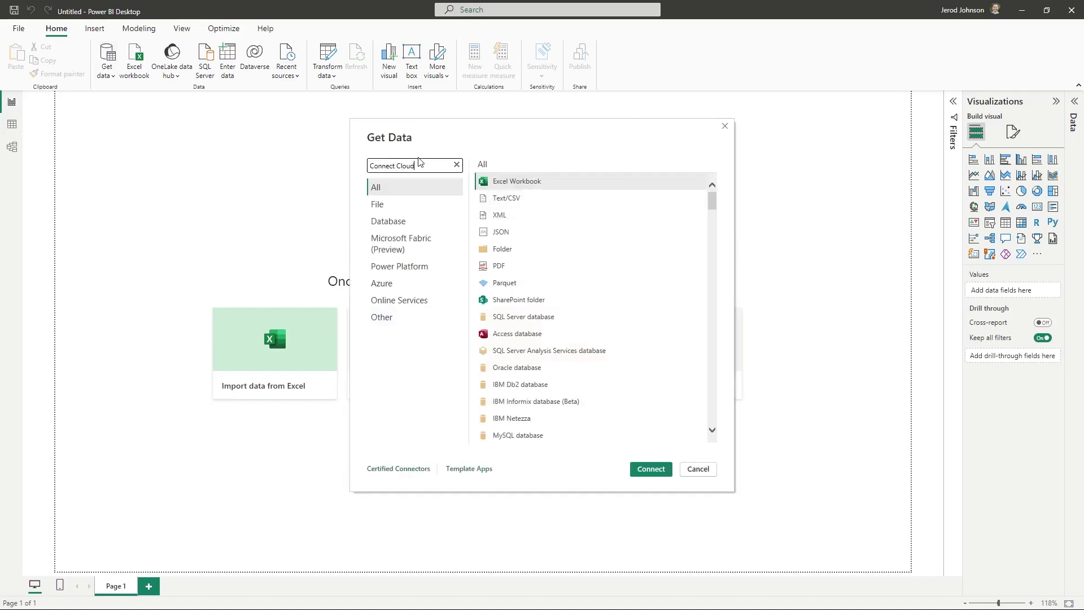
{"action": "left_click", "coordinate": [519, 180]}
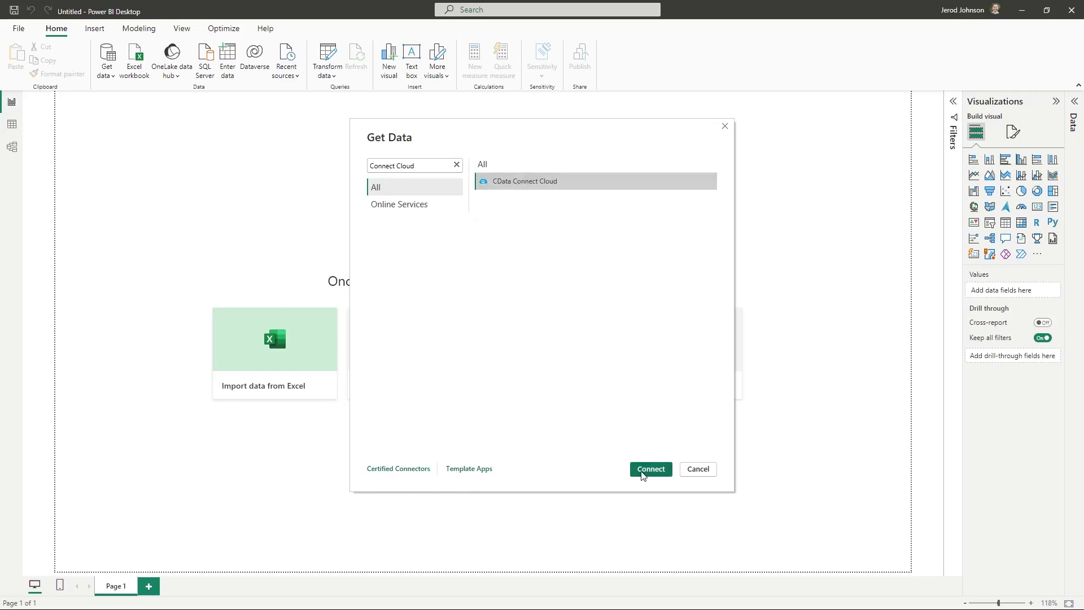
{"action": "left_click", "coordinate": [642, 472]}
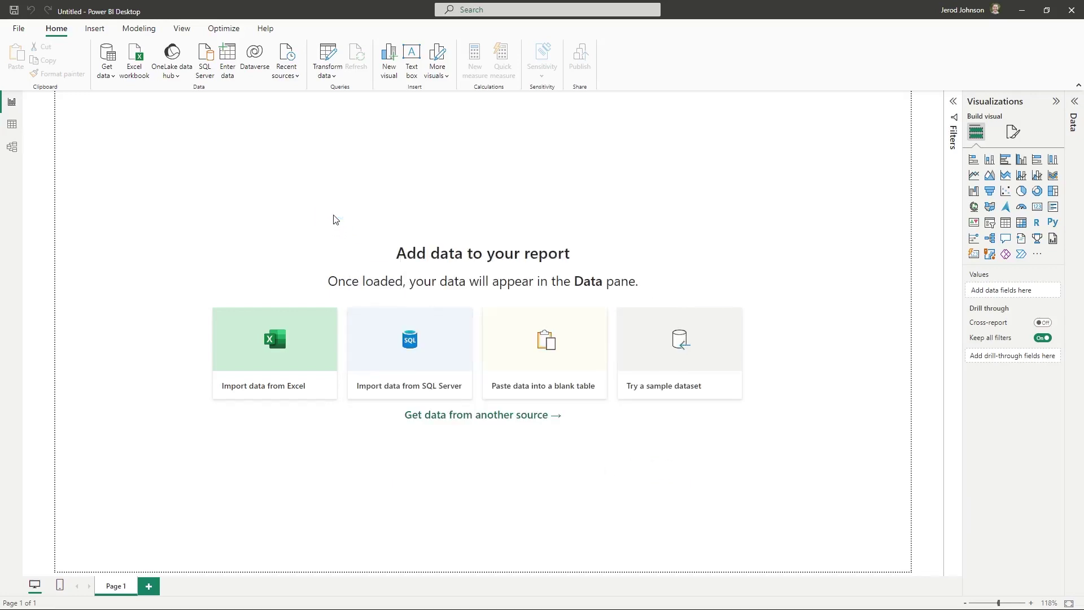
Sign in to CData Connect Cloud with the account e-mail and the work or school account
{"action": "left_click", "coordinate": [482, 300]}
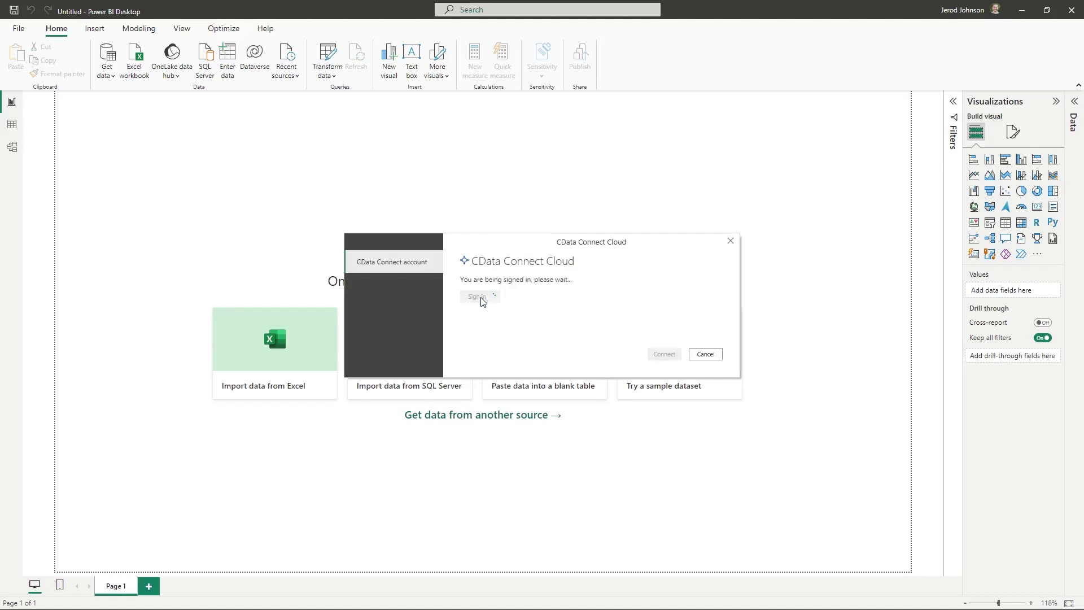
{"action": "left_click", "coordinate": [184, 253]}
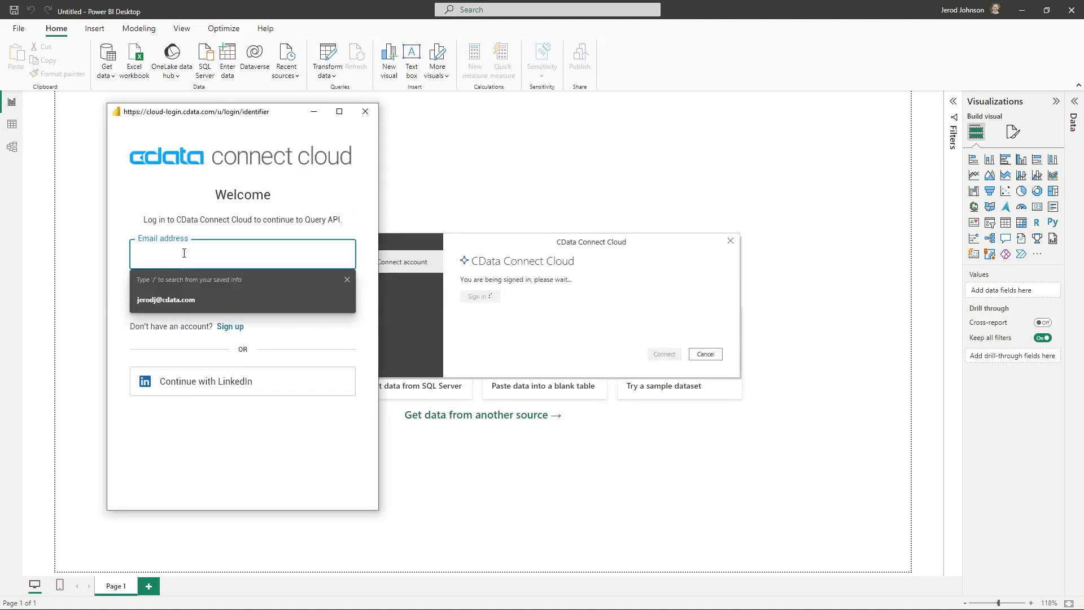
{"action": "key", "text": "Return"}
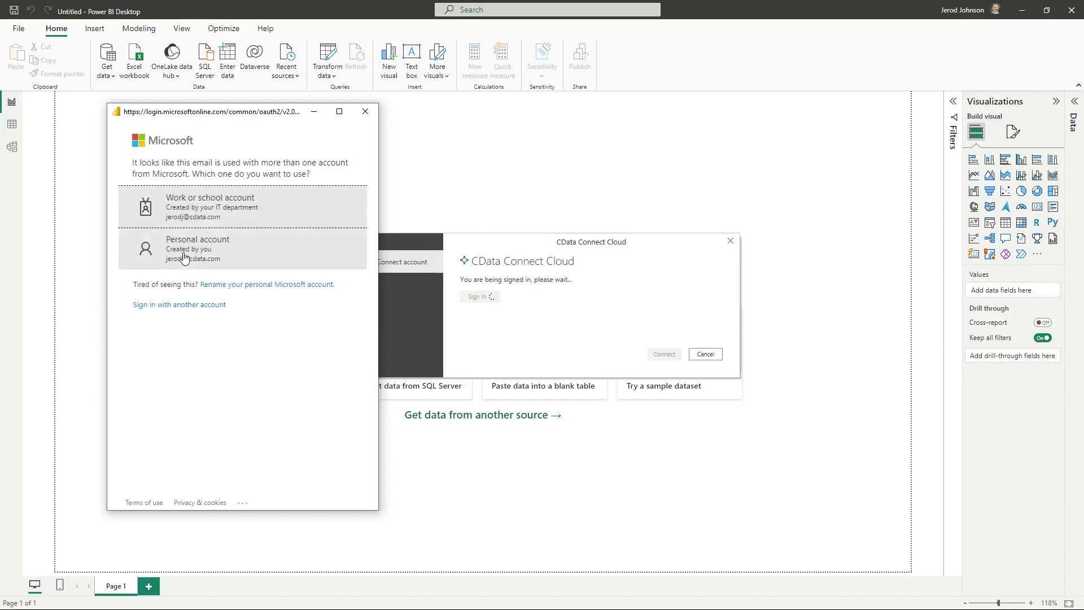
{"action": "left_click", "coordinate": [205, 210]}
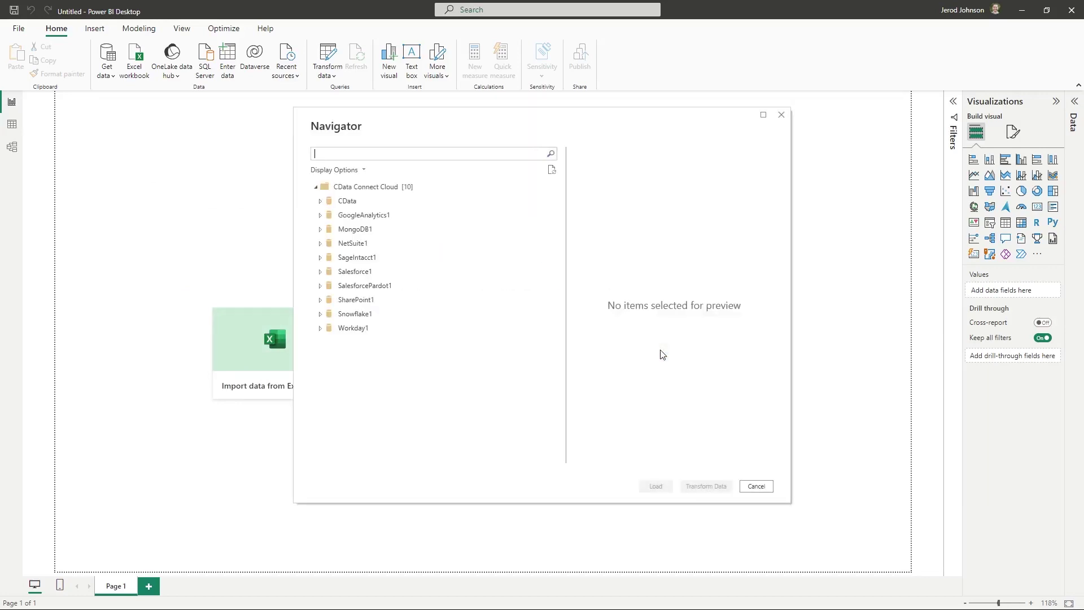
Load the HR_Data view from CData > DerivedViews > Views into the report
{"action": "left_click", "coordinate": [321, 201]}
{"action": "left_click", "coordinate": [325, 215]}
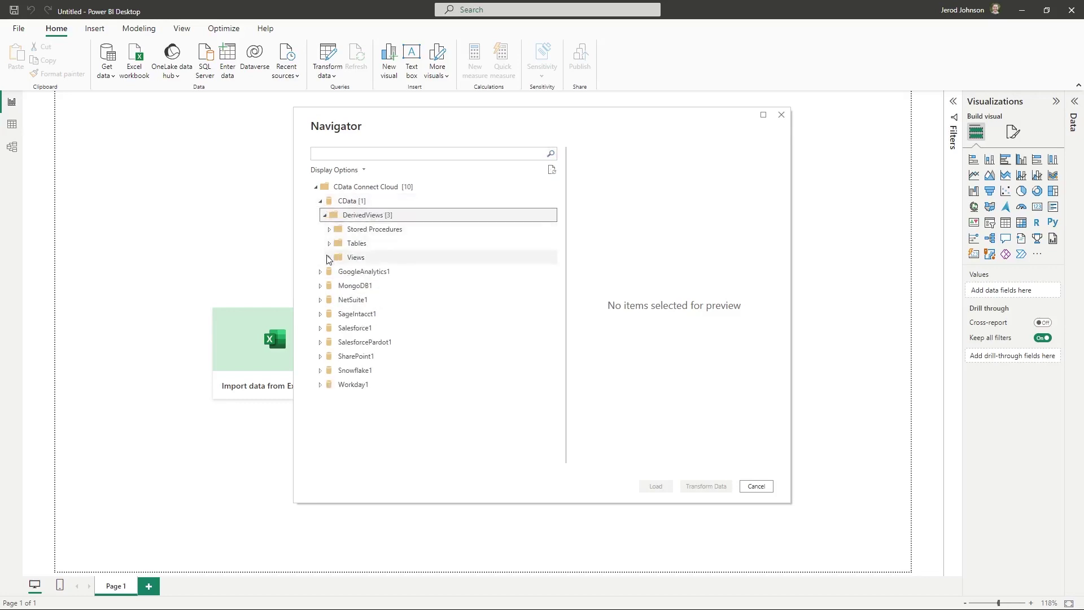
{"action": "left_click", "coordinate": [330, 258]}
{"action": "left_click", "coordinate": [342, 272]}
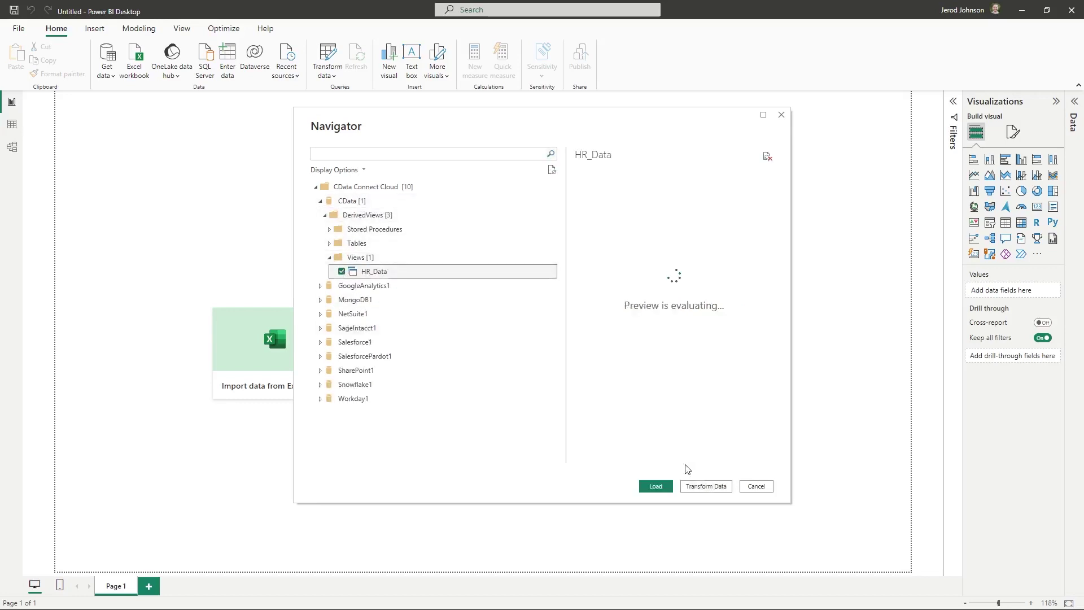
{"action": "left_click", "coordinate": [655, 487]}
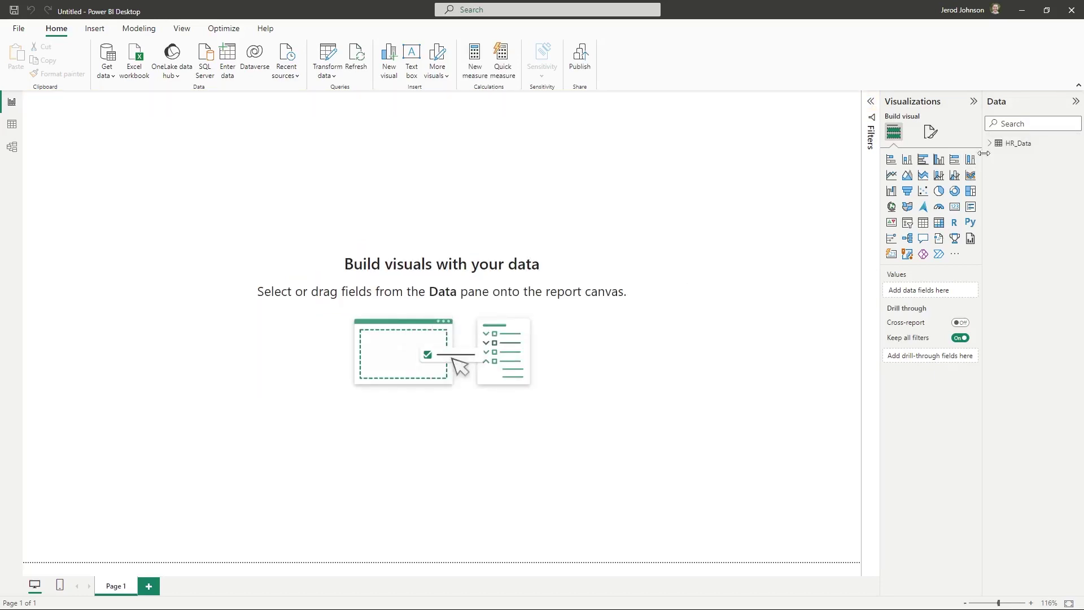
Add a page filter on location_state that excludes blank states
{"action": "left_click", "coordinate": [997, 144]}
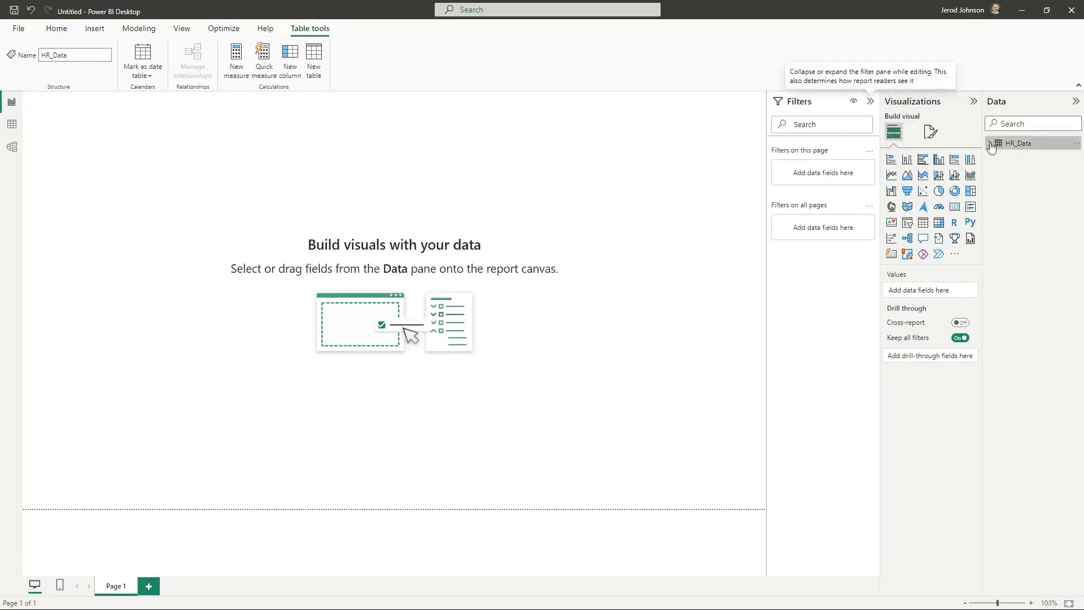
{"action": "left_click", "coordinate": [990, 143]}
{"action": "left_click_drag", "start_coordinate": [1046, 225], "coordinate": [825, 179]}
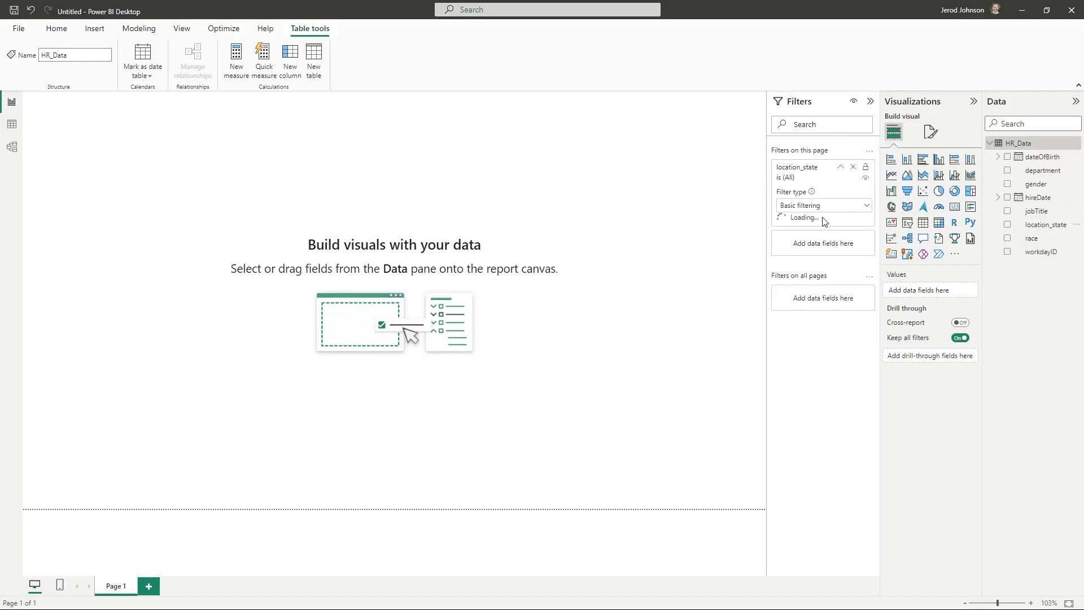
{"action": "left_click", "coordinate": [786, 237]}
{"action": "left_click", "coordinate": [786, 249]}
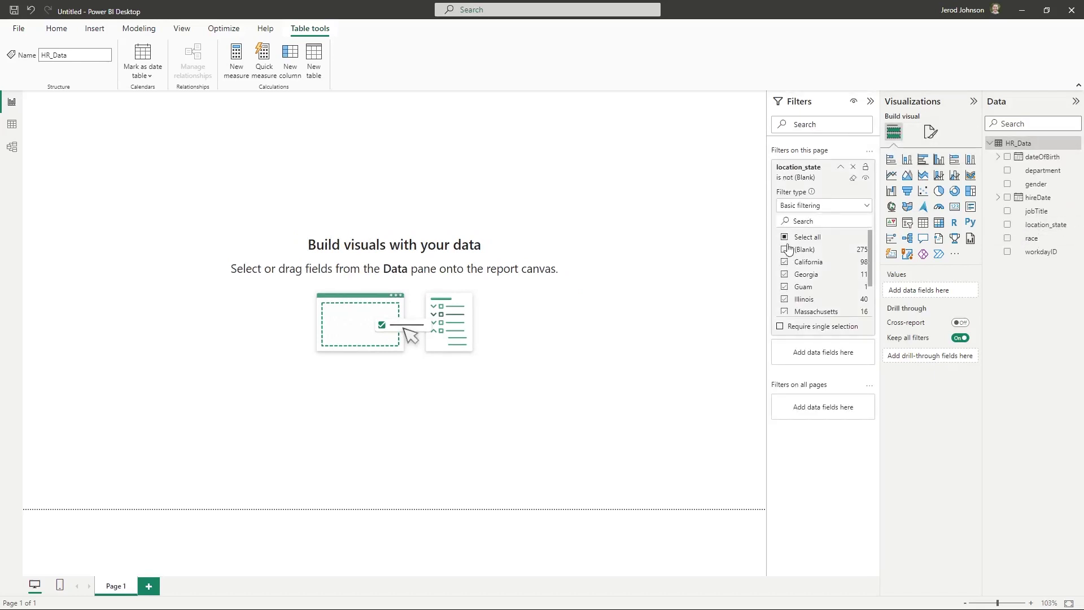
{"action": "left_click", "coordinate": [871, 101]}
Build a page-wide stacked column chart of workdayID count by location_state, split by gender
{"action": "left_click", "coordinate": [1007, 224]}
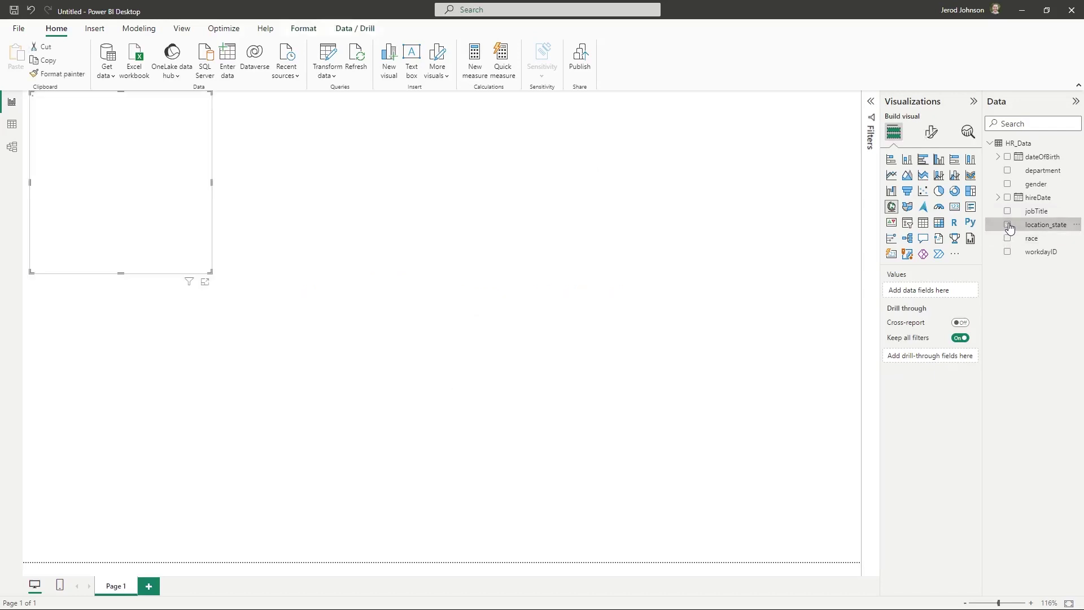
{"action": "left_click", "coordinate": [907, 160]}
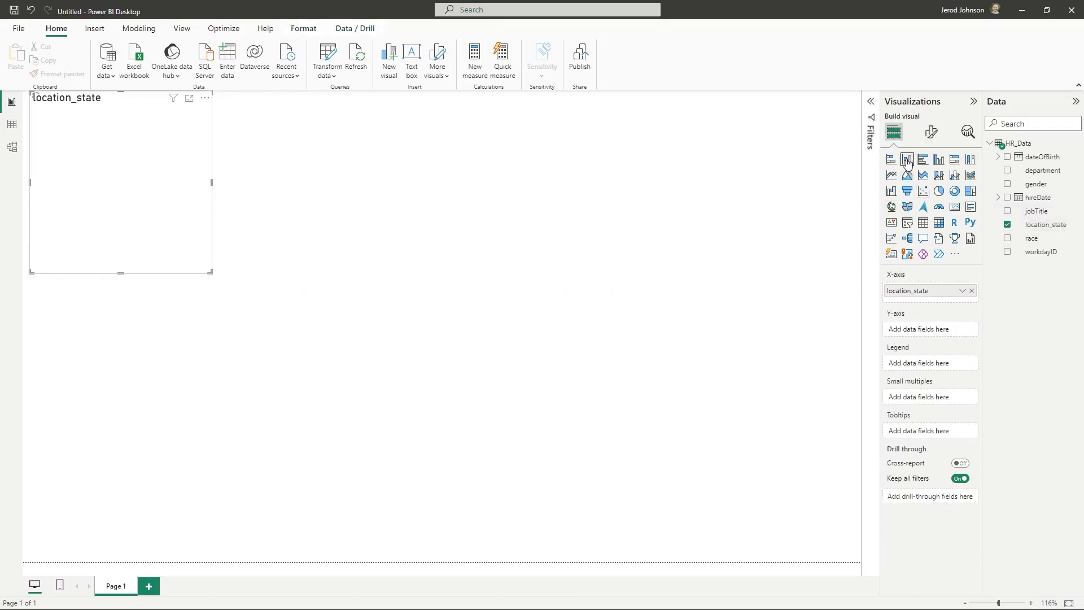
{"action": "left_click", "coordinate": [1008, 252]}
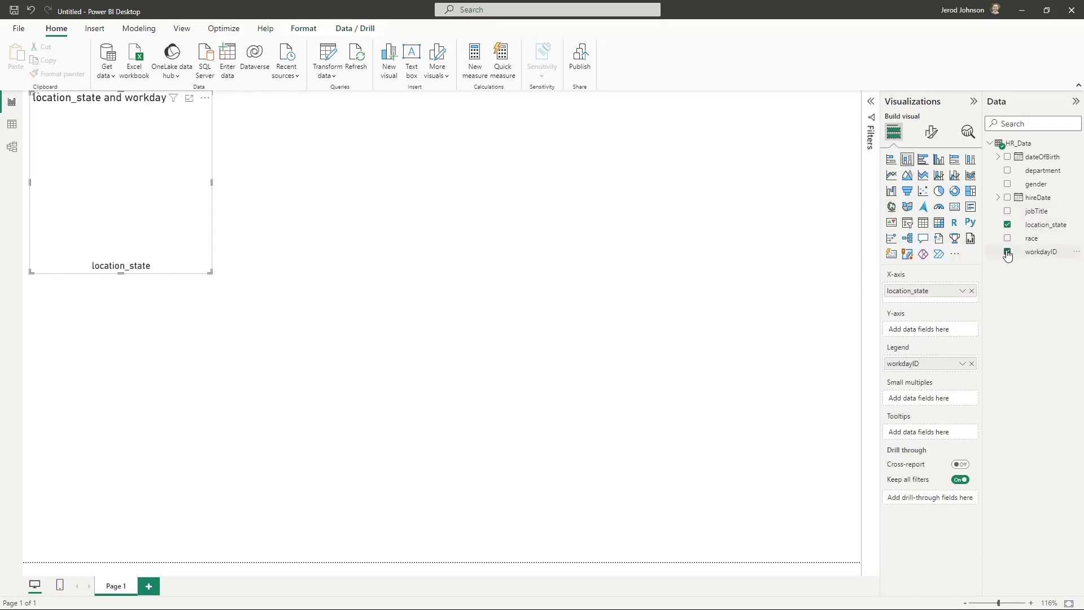
{"action": "left_click_drag", "start_coordinate": [917, 363], "coordinate": [920, 331]}
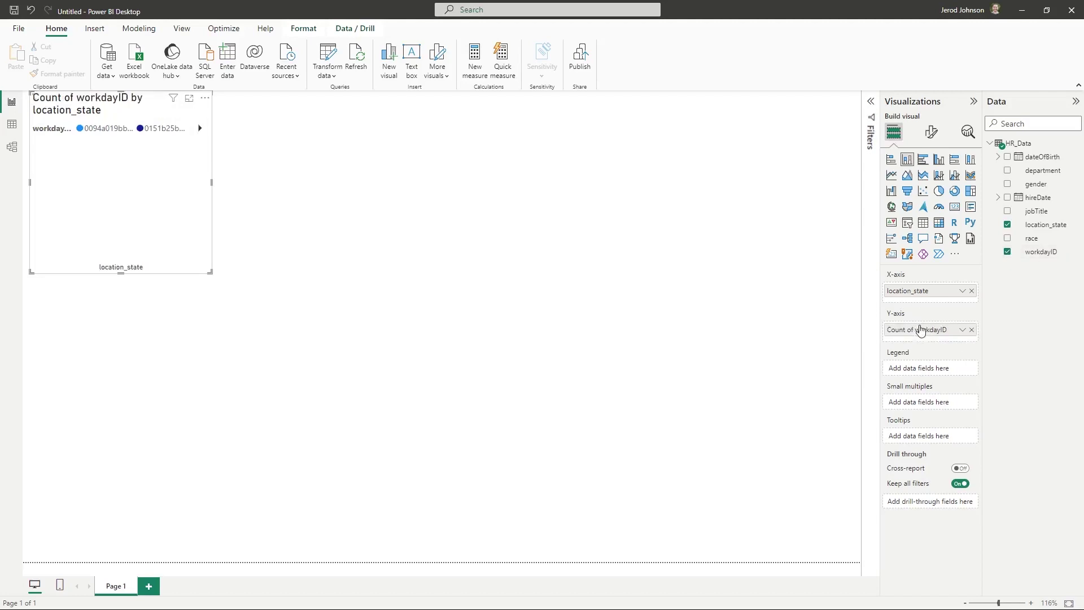
{"action": "left_click_drag", "start_coordinate": [1036, 184], "coordinate": [939, 368]}
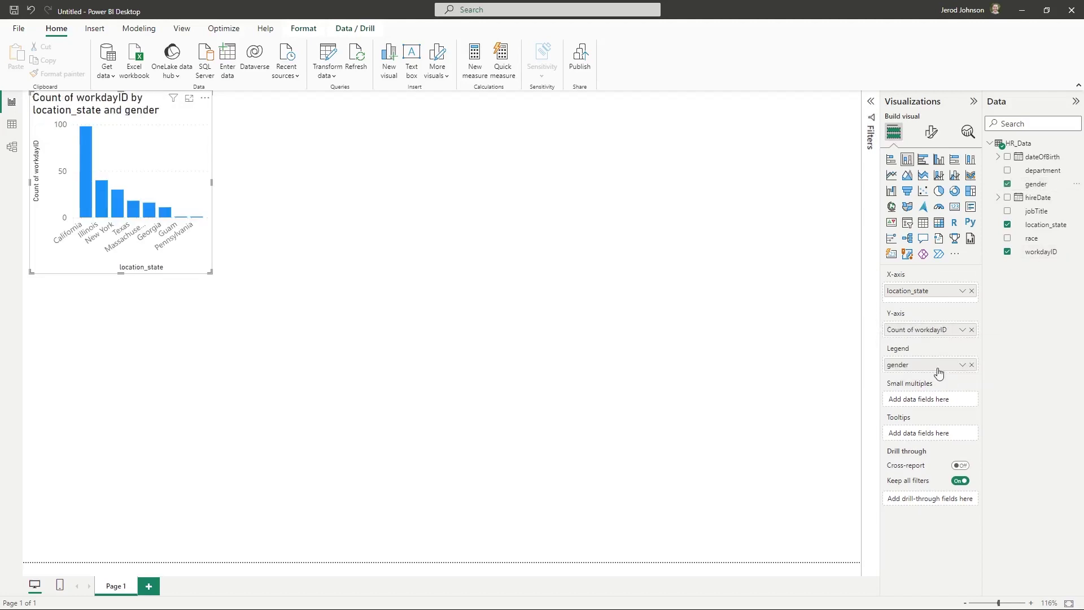
{"action": "left_click_drag", "start_coordinate": [211, 273], "coordinate": [837, 565]}
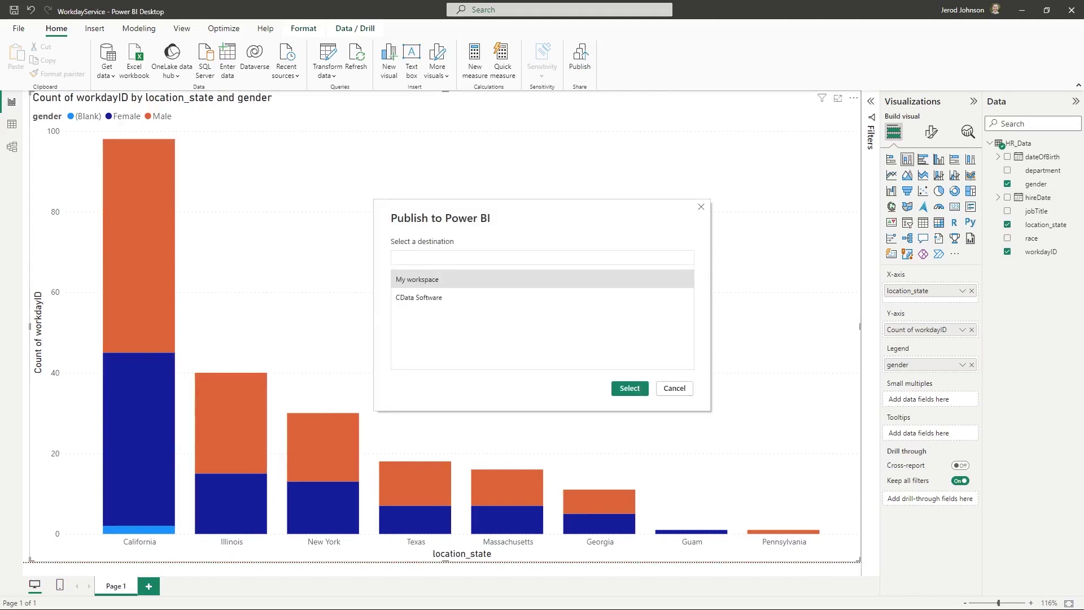
Publish WorkdayService to My workspace and open it in the Power BI service
{"action": "left_click", "coordinate": [441, 283]}
{"action": "left_click", "coordinate": [630, 388]}
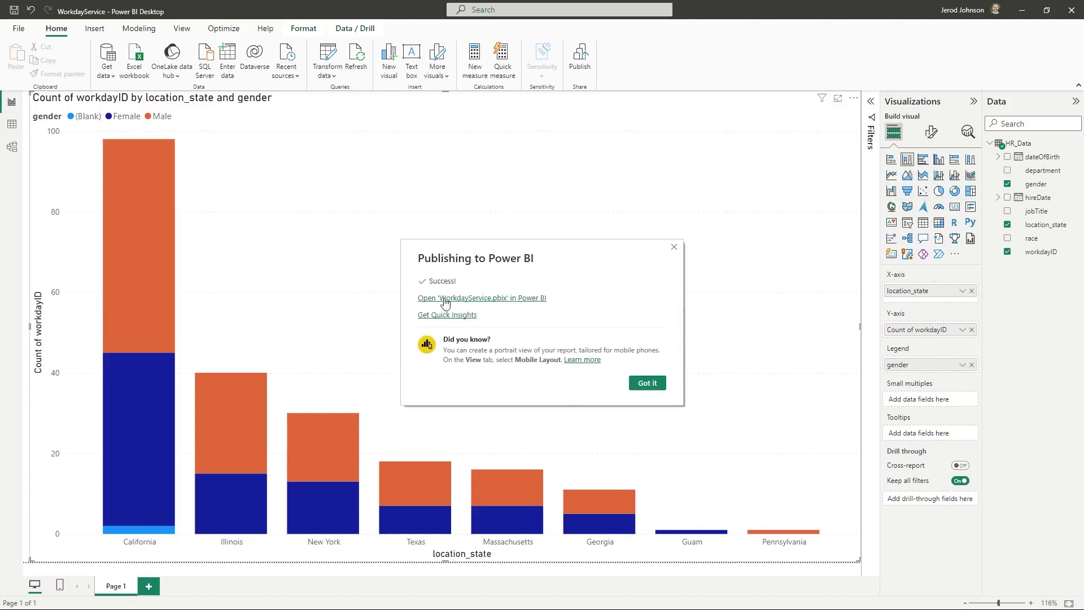
{"action": "left_click", "coordinate": [445, 295]}
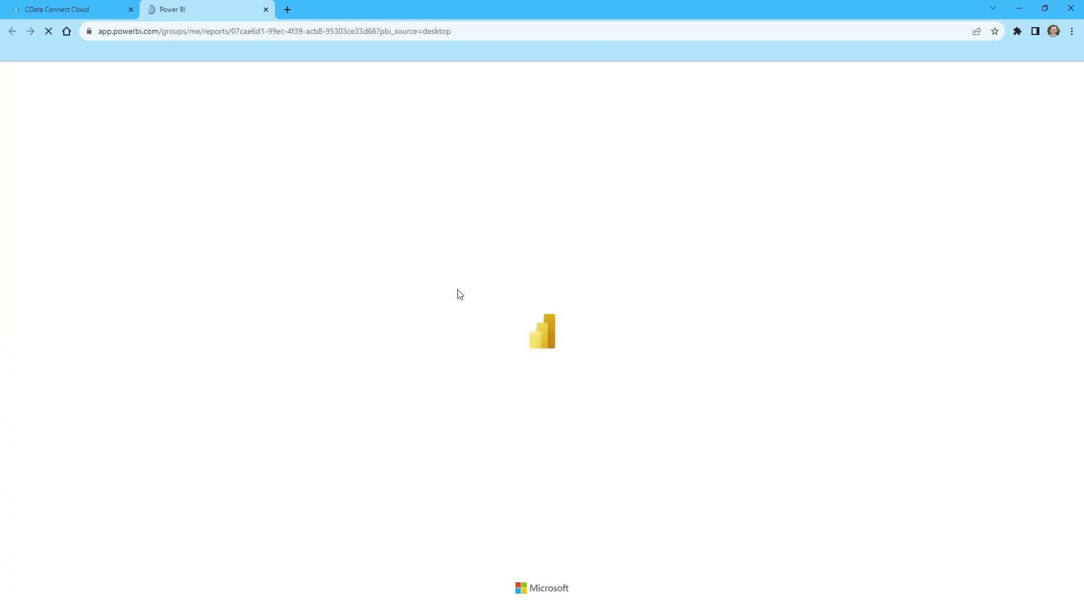